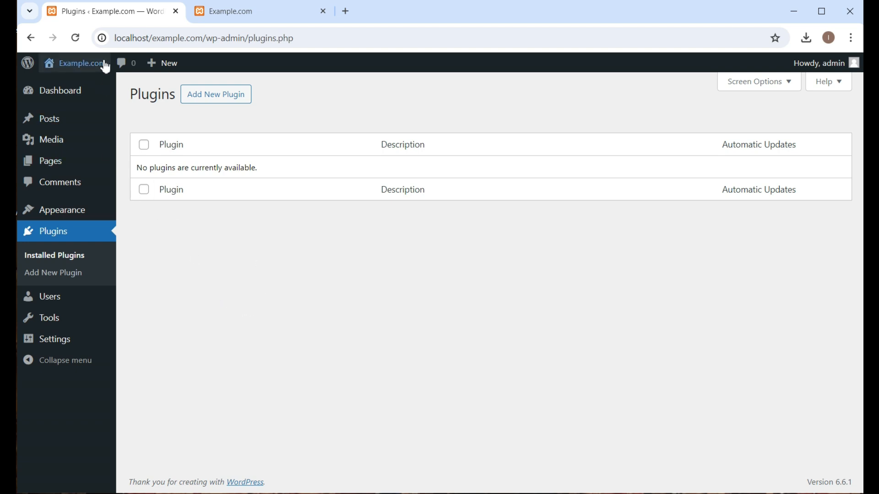
Step: Open the page for adding new plugins and search the directory for "contact form"
{"action": "left_click", "coordinate": [219, 101]}
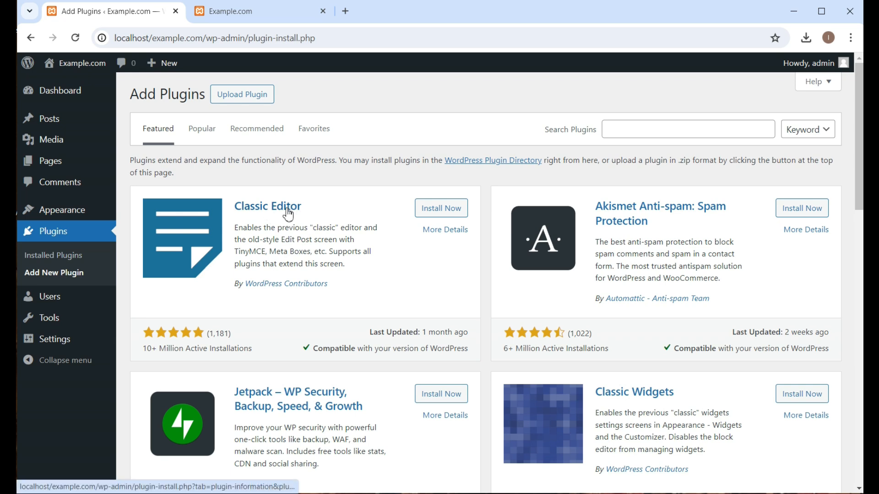
{"action": "scroll", "coordinate": [372, 255], "scroll_direction": "down", "scroll_amount": 8}
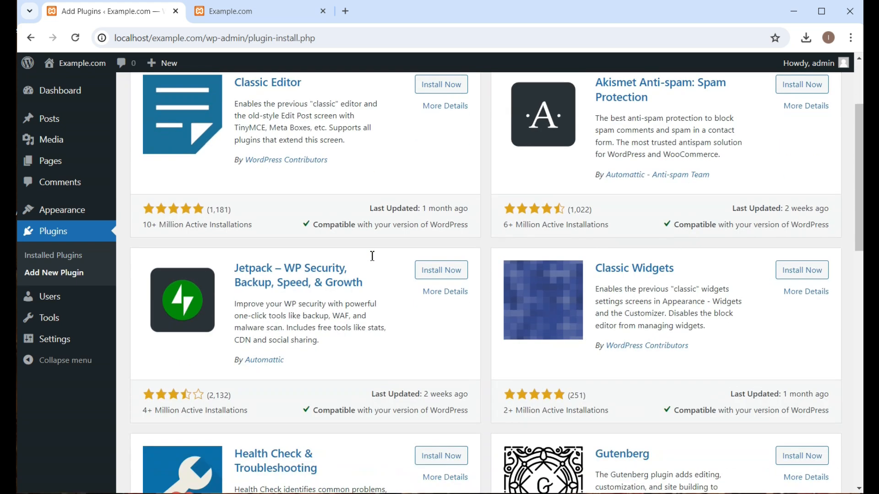
{"action": "scroll", "coordinate": [372, 255], "scroll_direction": "down", "scroll_amount": 8}
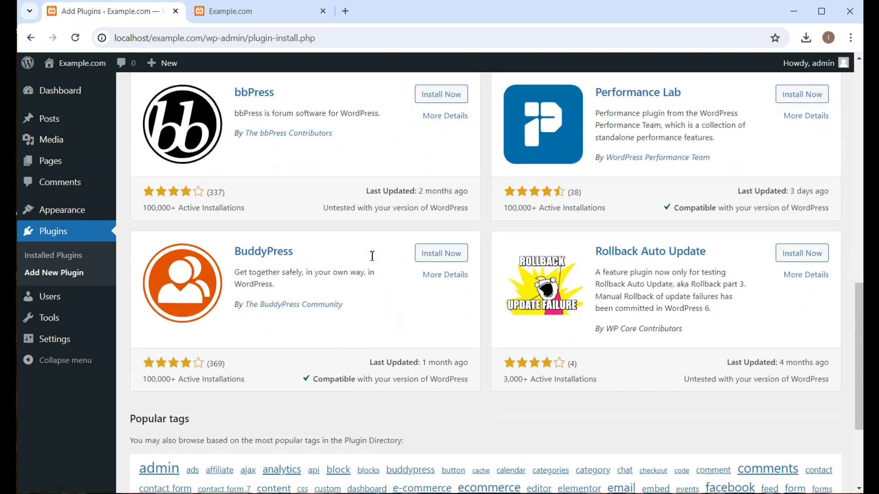
{"action": "scroll", "coordinate": [370, 255], "scroll_direction": "up", "scroll_amount": 8}
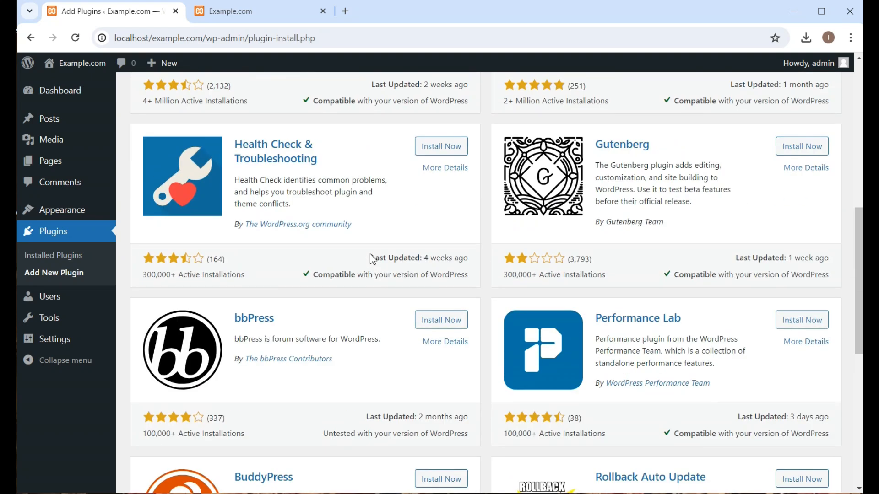
{"action": "scroll", "coordinate": [372, 259], "scroll_direction": "up", "scroll_amount": 4}
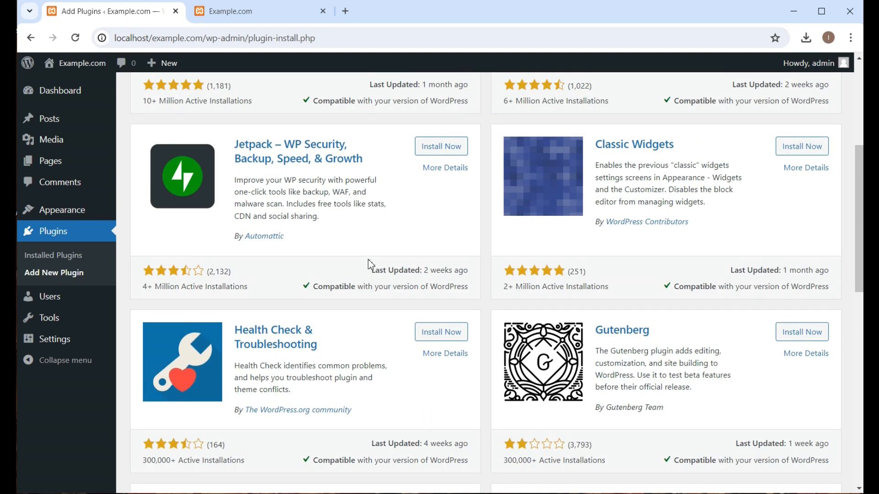
{"action": "scroll", "coordinate": [371, 264], "scroll_direction": "up", "scroll_amount": 5}
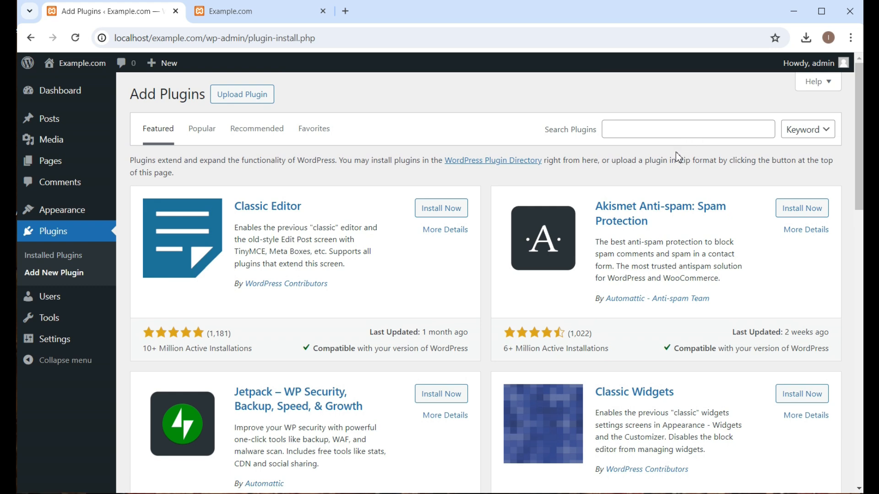
{"action": "left_click", "coordinate": [658, 130]}
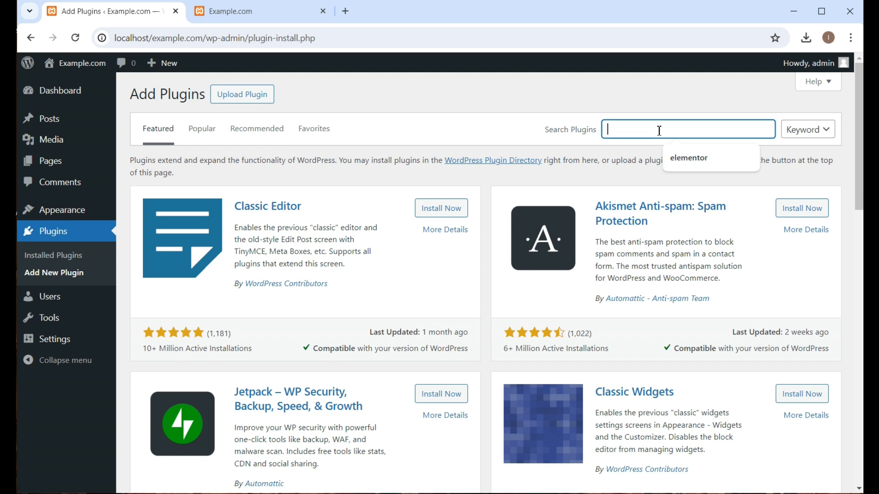
{"action": "type", "text": "contact form"}
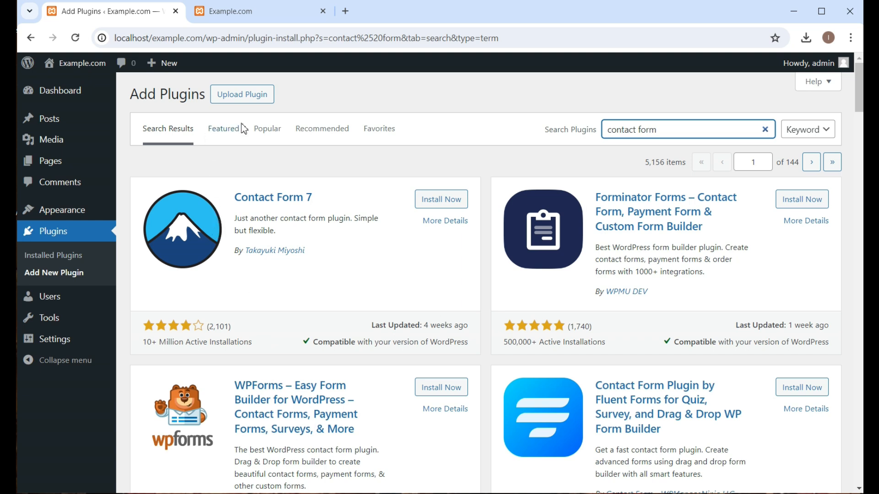
Step: Switch to the popular plugins and examine which ones are offered, with their ratings and compatibility
{"action": "left_click", "coordinate": [265, 136]}
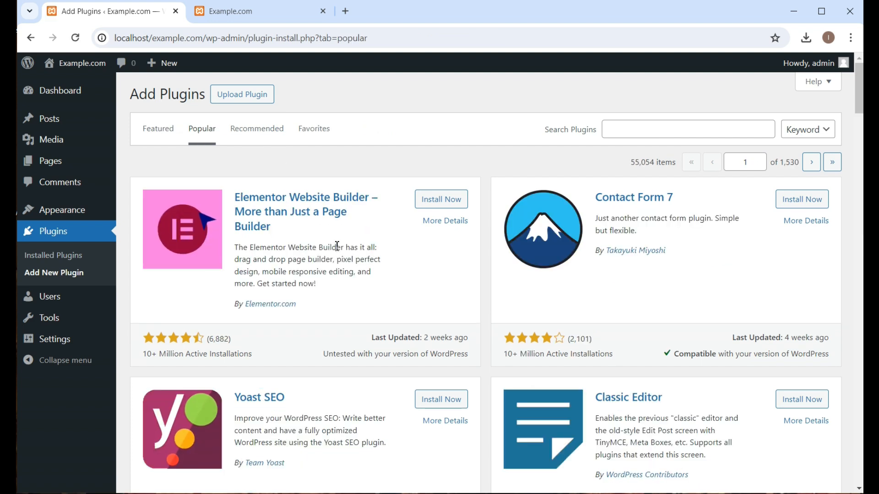
{"action": "scroll", "coordinate": [347, 248], "scroll_direction": "down", "scroll_amount": 1}
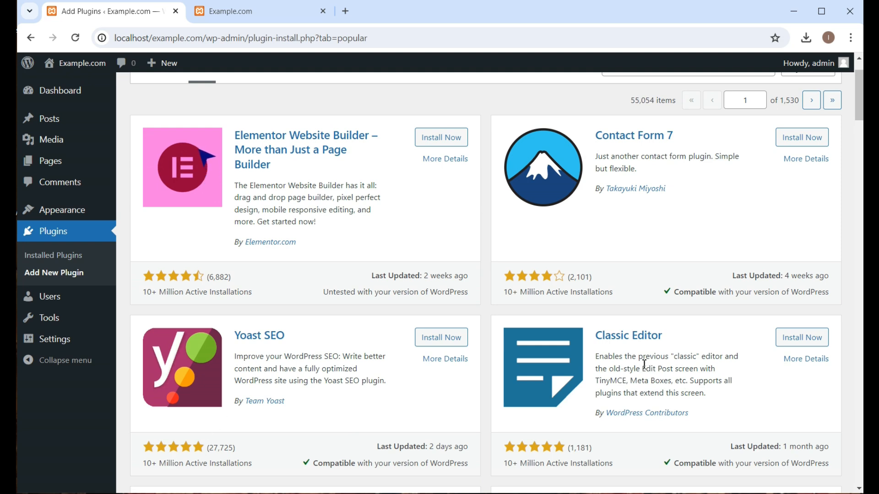
{"action": "scroll", "coordinate": [545, 365], "scroll_direction": "down", "scroll_amount": 4}
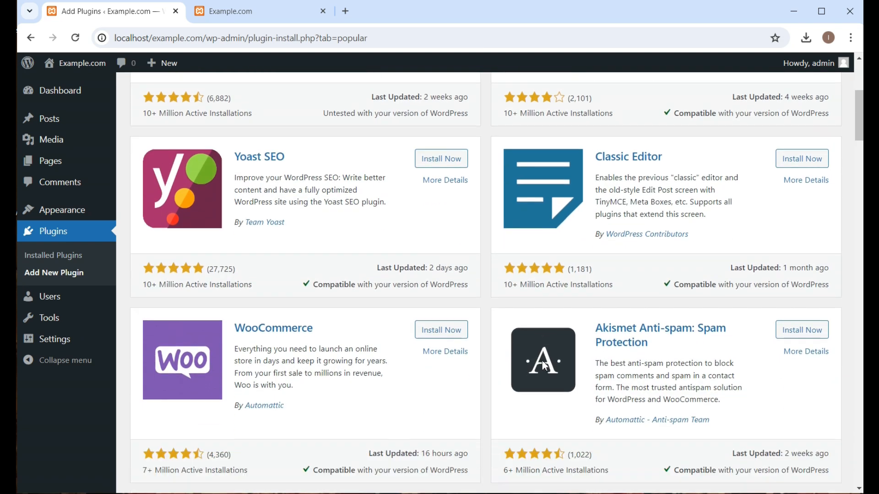
{"action": "scroll", "coordinate": [403, 353], "scroll_direction": "down", "scroll_amount": 3}
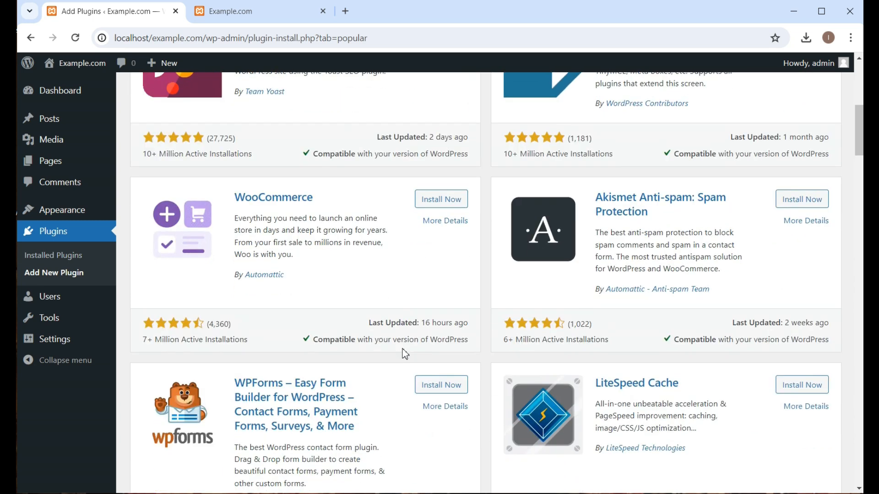
{"action": "scroll", "coordinate": [405, 353], "scroll_direction": "down", "scroll_amount": 3}
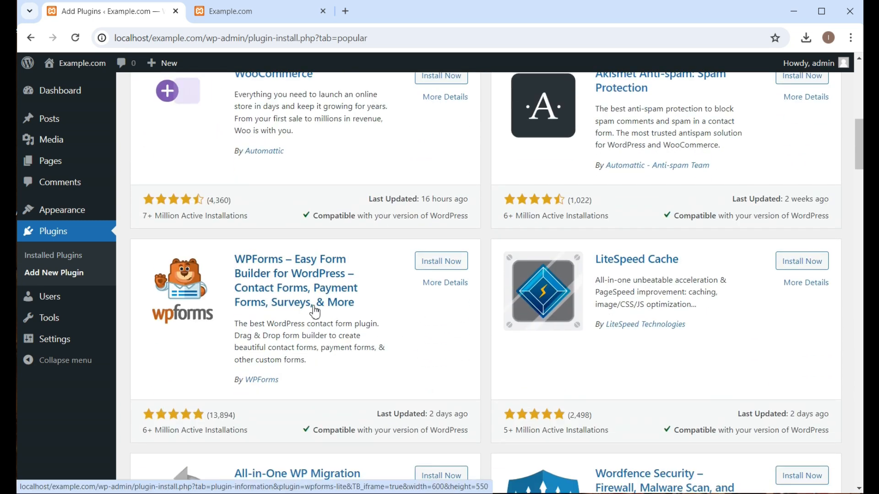
{"action": "scroll", "coordinate": [315, 313], "scroll_direction": "down", "scroll_amount": 4}
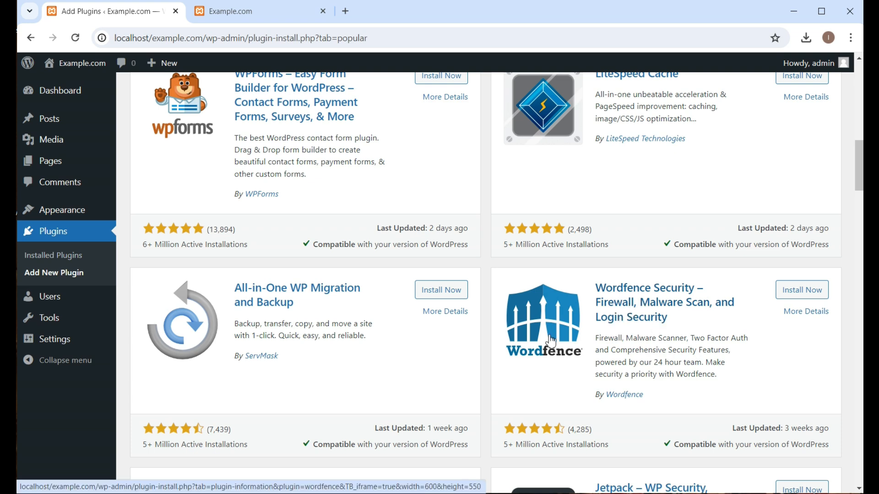
{"action": "scroll", "coordinate": [551, 341], "scroll_direction": "down", "scroll_amount": 2}
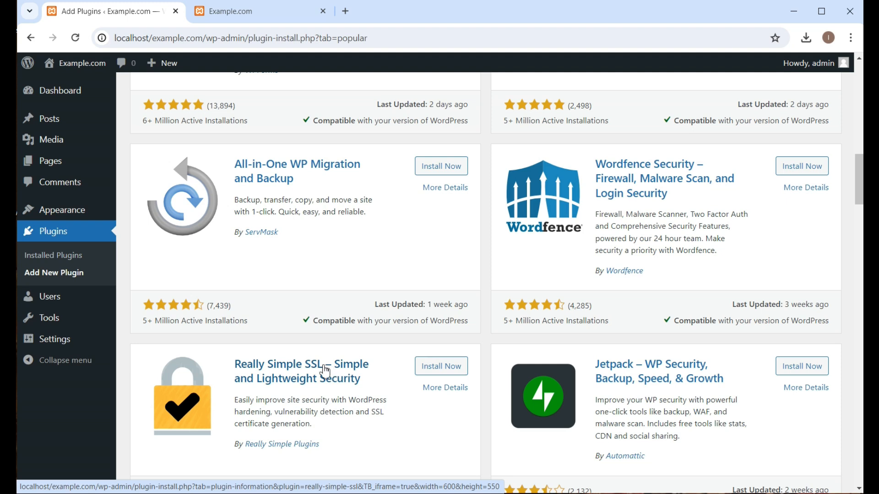
{"action": "scroll", "coordinate": [325, 370], "scroll_direction": "up", "scroll_amount": 5}
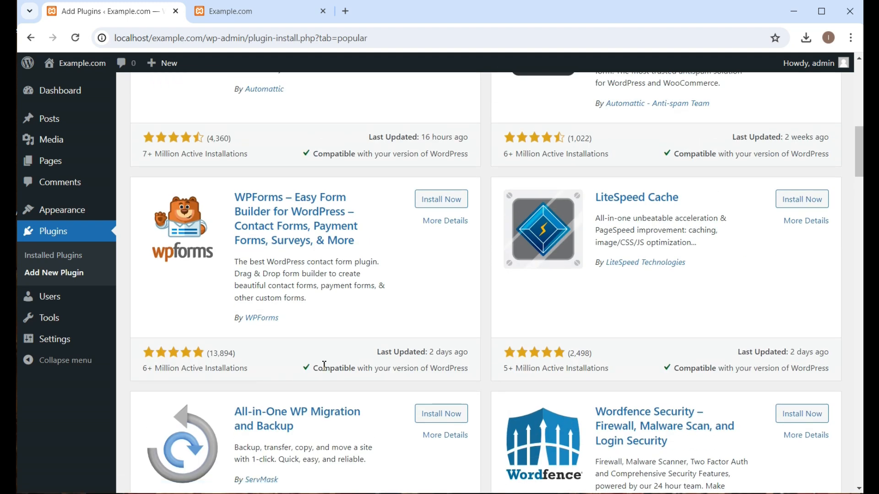
{"action": "scroll", "coordinate": [324, 366], "scroll_direction": "up", "scroll_amount": 5}
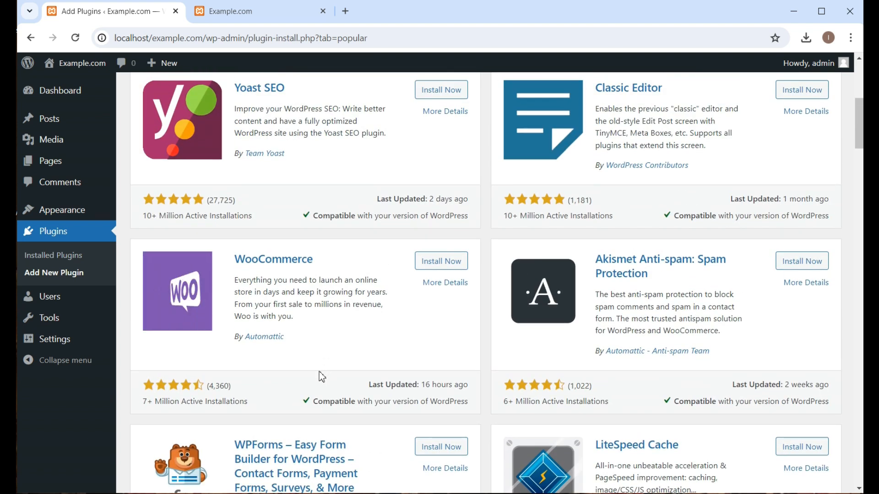
{"action": "scroll", "coordinate": [263, 304], "scroll_direction": "up", "scroll_amount": 3}
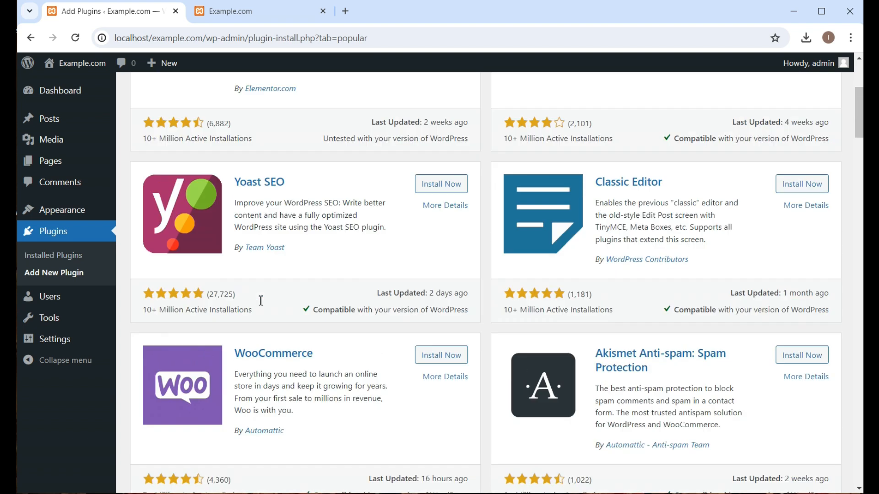
{"action": "scroll", "coordinate": [267, 309], "scroll_direction": "up", "scroll_amount": 3}
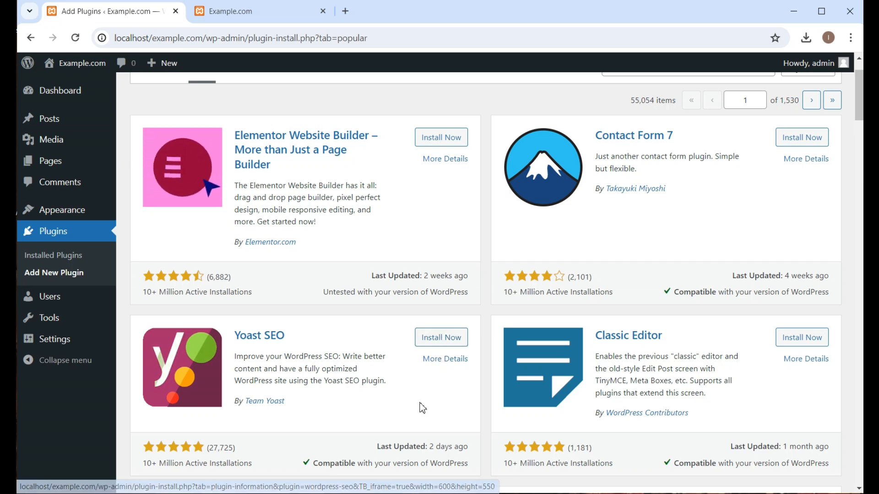
Step: Install and activate the Yoast SEO plugin from the popular plugins
{"action": "scroll", "coordinate": [321, 366], "scroll_direction": "down", "scroll_amount": 1}
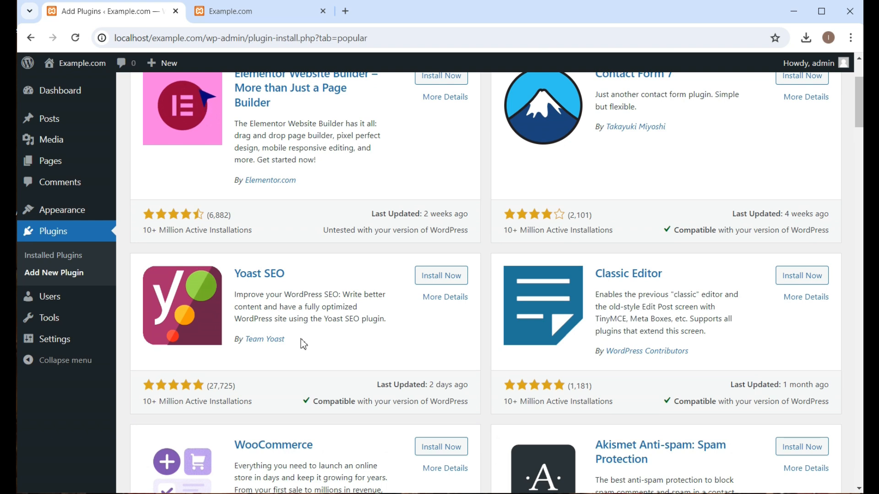
{"action": "scroll", "coordinate": [292, 313], "scroll_direction": "down", "scroll_amount": 1}
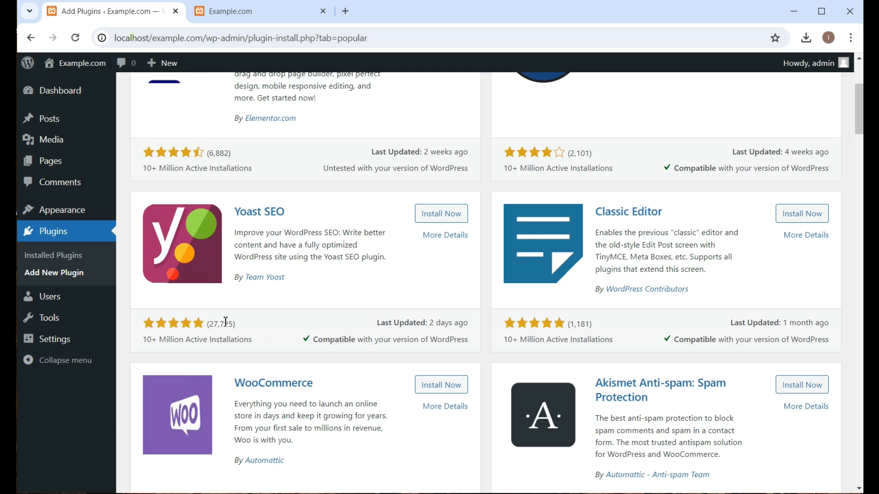
{"action": "left_click", "coordinate": [440, 215]}
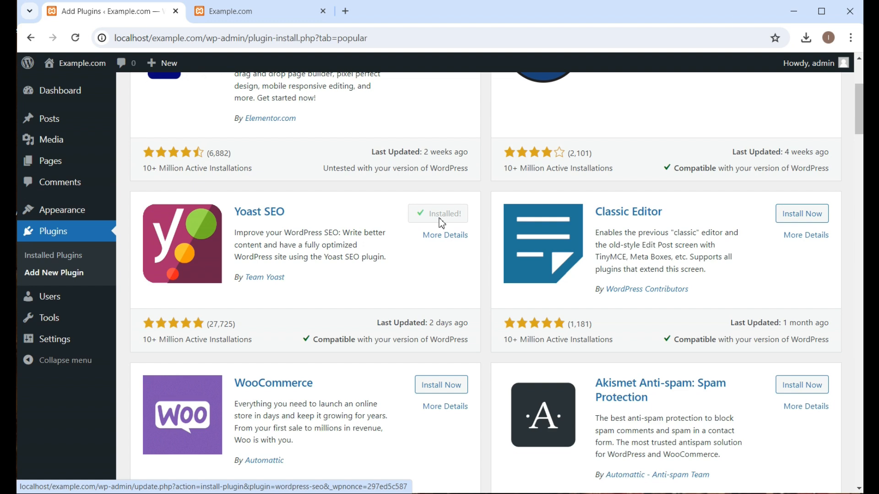
{"action": "left_click", "coordinate": [449, 219]}
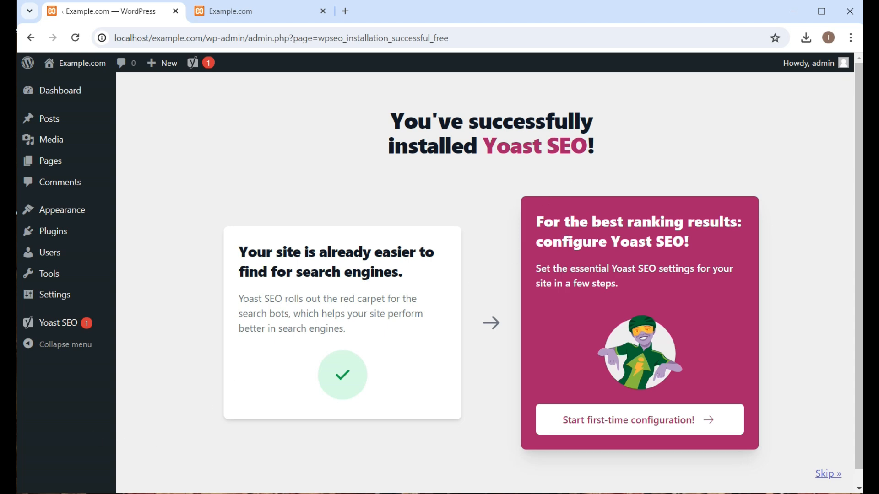
Step: Open Yoast SEO's general page, dismissing the premium offer, and look through its dashboard
{"action": "mouse_move", "coordinate": [61, 224]}
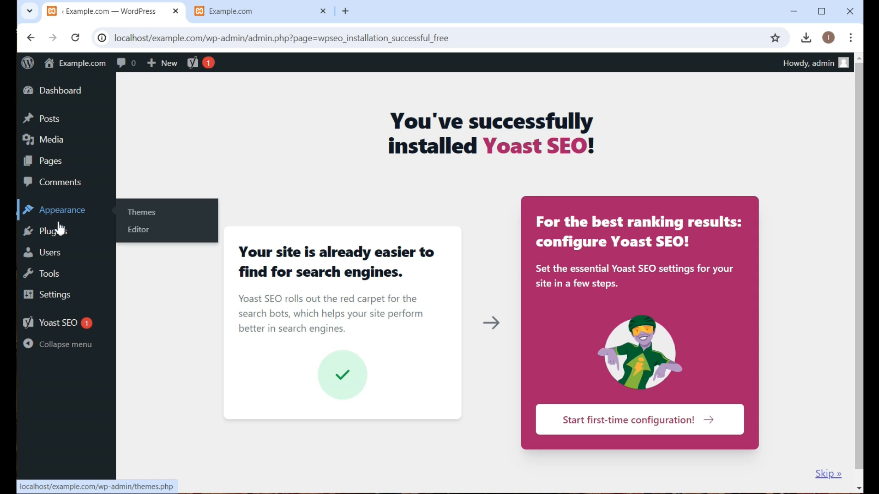
{"action": "mouse_move", "coordinate": [66, 329]}
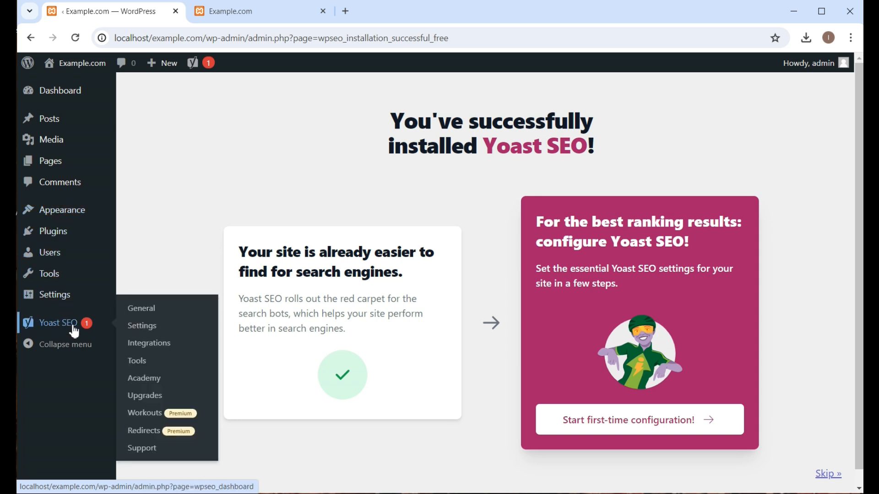
{"action": "left_click", "coordinate": [73, 329]}
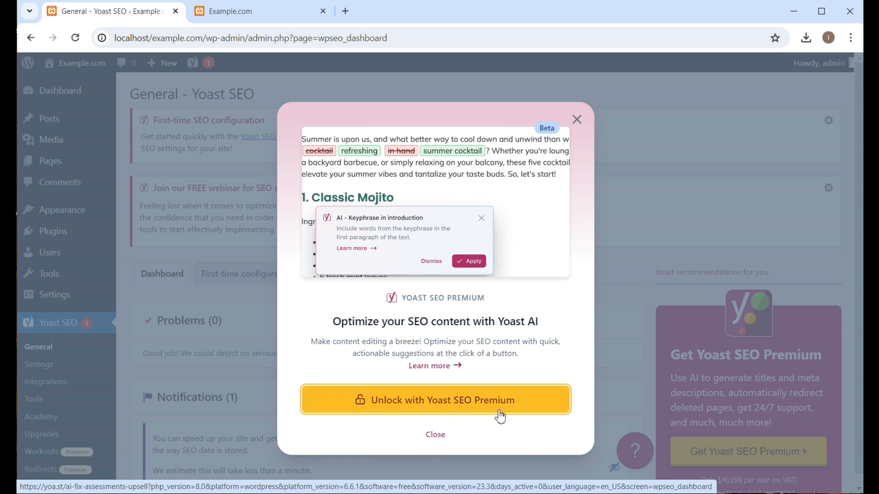
{"action": "left_click", "coordinate": [576, 120]}
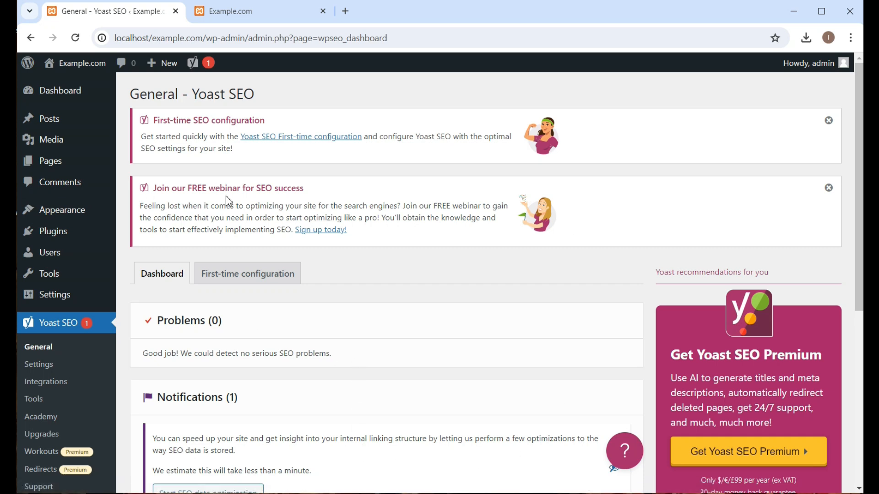
{"action": "scroll", "coordinate": [227, 202], "scroll_direction": "down", "scroll_amount": 6}
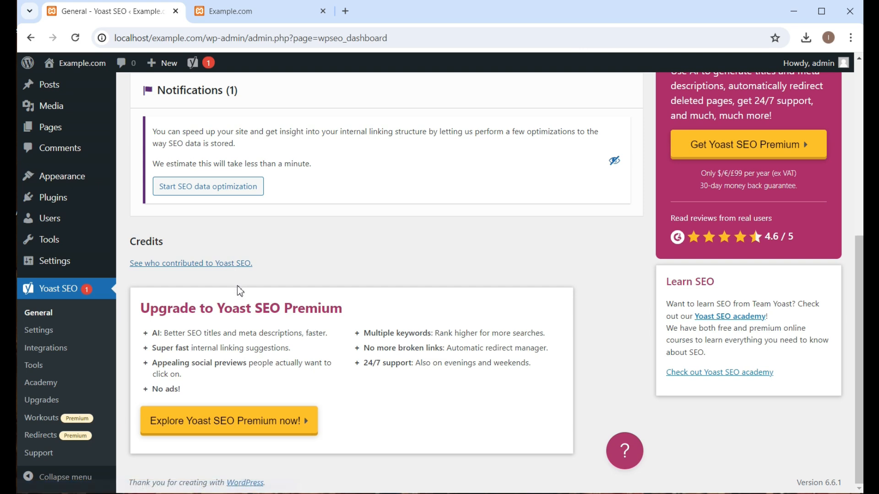
{"action": "scroll", "coordinate": [238, 291], "scroll_direction": "up", "scroll_amount": 6}
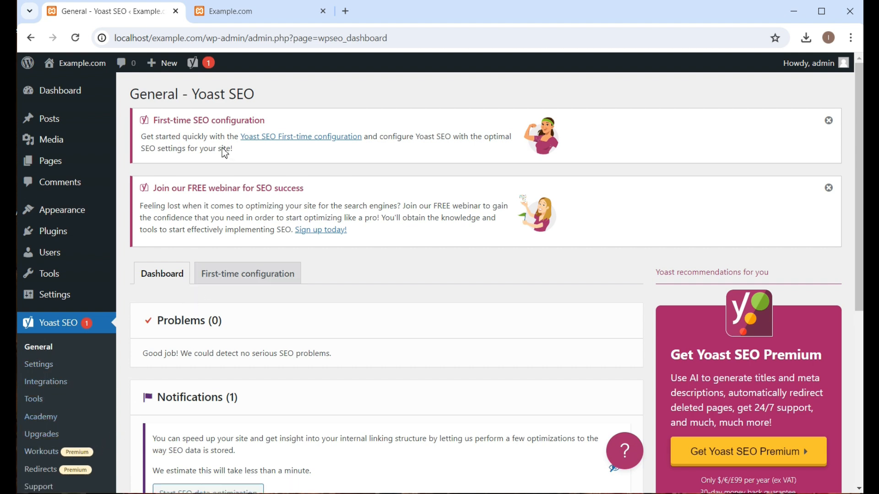
Step: Search for "elementor" among new plugins, and install and activate Elementor Website Builder
{"action": "mouse_move", "coordinate": [62, 239]}
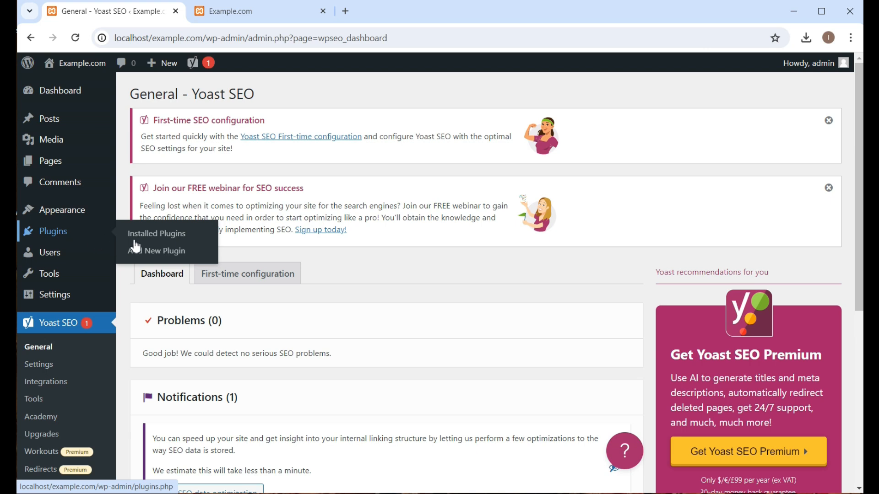
{"action": "left_click", "coordinate": [145, 251]}
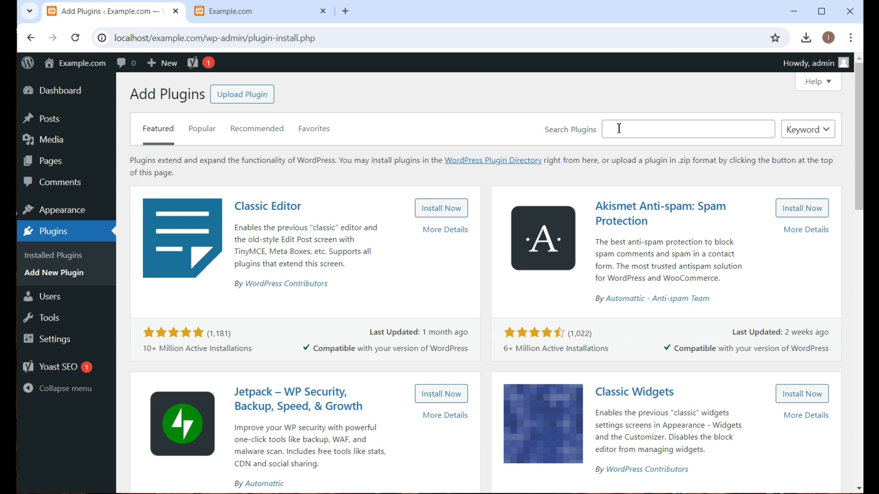
{"action": "left_click", "coordinate": [619, 130]}
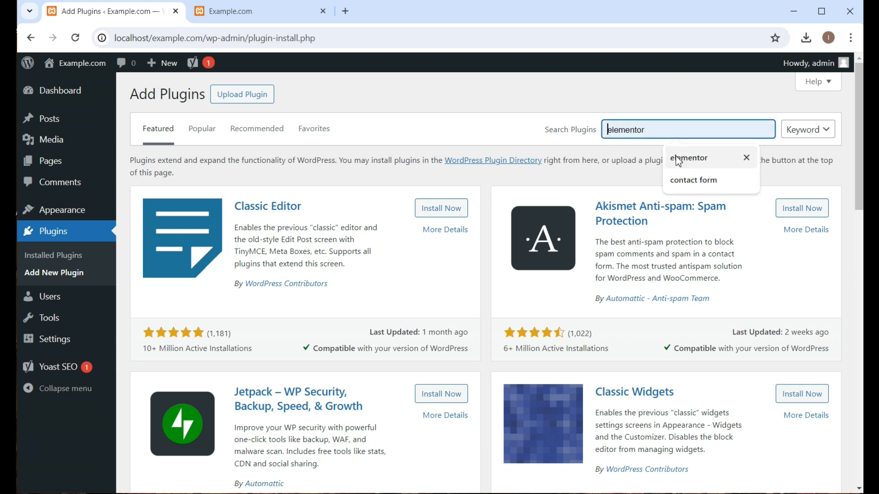
{"action": "left_click", "coordinate": [690, 157]}
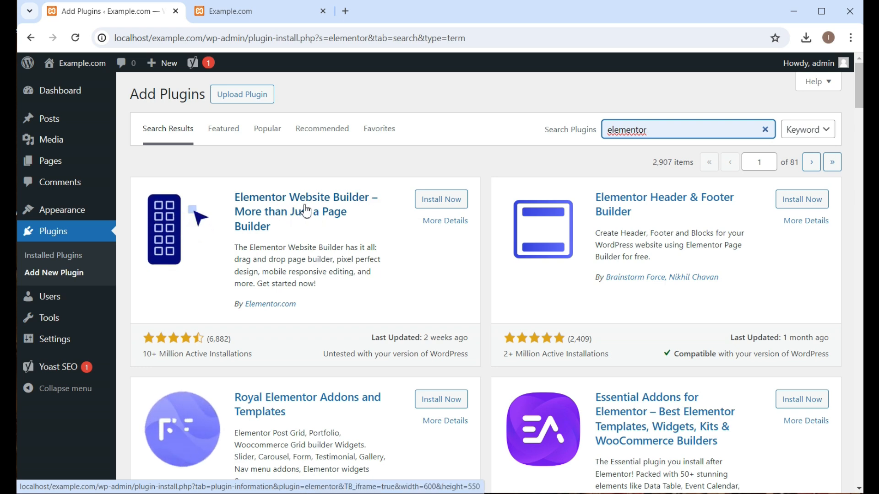
{"action": "left_click", "coordinate": [441, 210]}
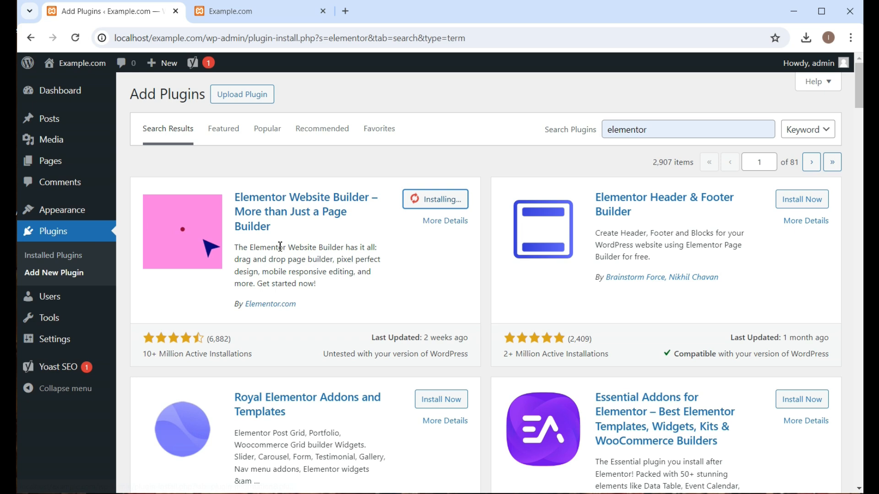
{"action": "left_click", "coordinate": [452, 204]}
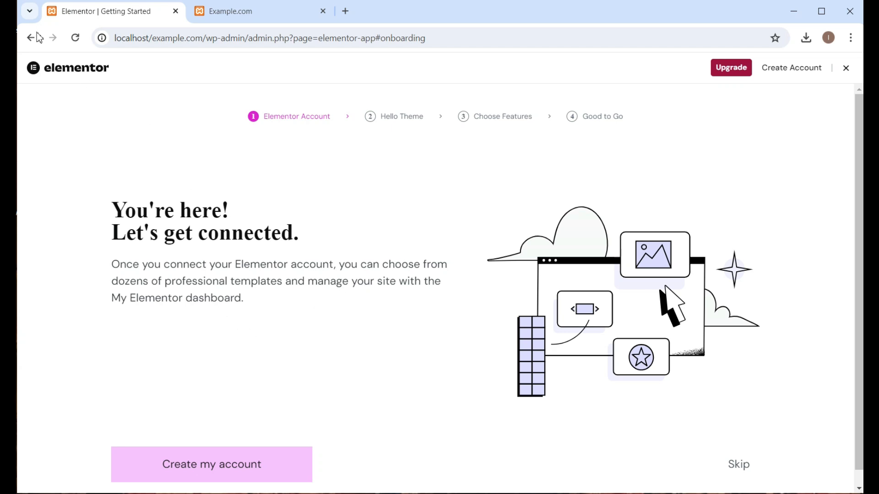
Step: Leave the Elementor onboarding without creating an account and open Elementor's home page in the site admin
{"action": "scroll", "coordinate": [296, 143], "scroll_direction": "down", "scroll_amount": 1}
{"action": "scroll", "coordinate": [316, 171], "scroll_direction": "up", "scroll_amount": 1}
{"action": "left_click", "coordinate": [33, 42]}
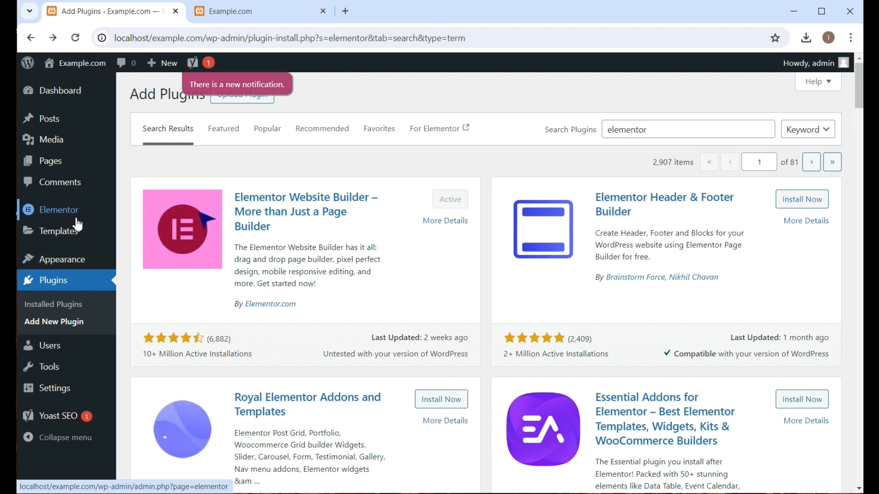
{"action": "mouse_move", "coordinate": [75, 258]}
{"action": "mouse_move", "coordinate": [75, 241]}
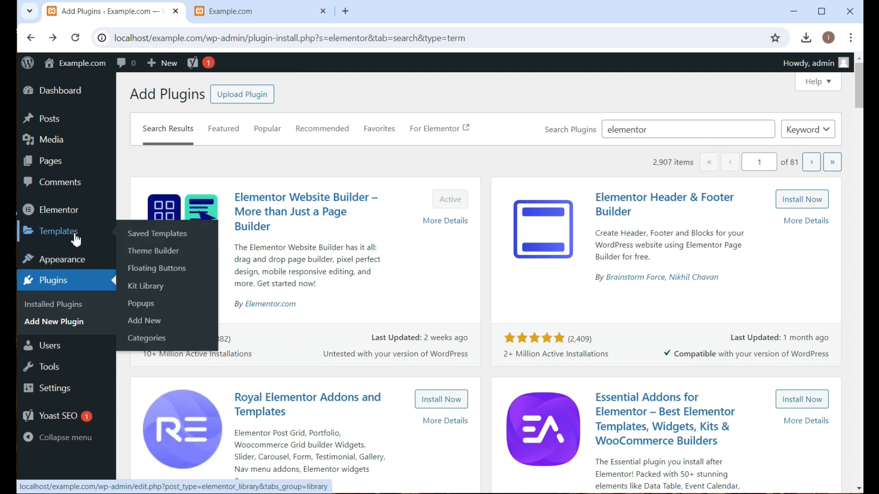
{"action": "left_click", "coordinate": [64, 209]}
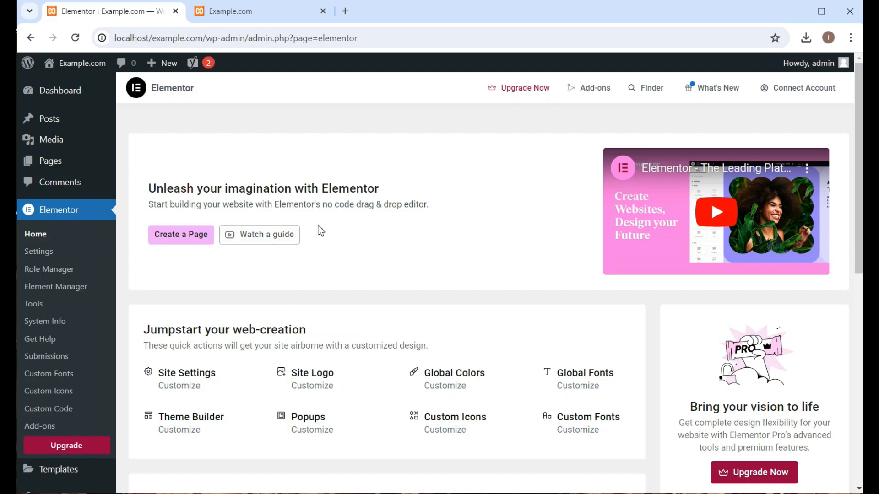